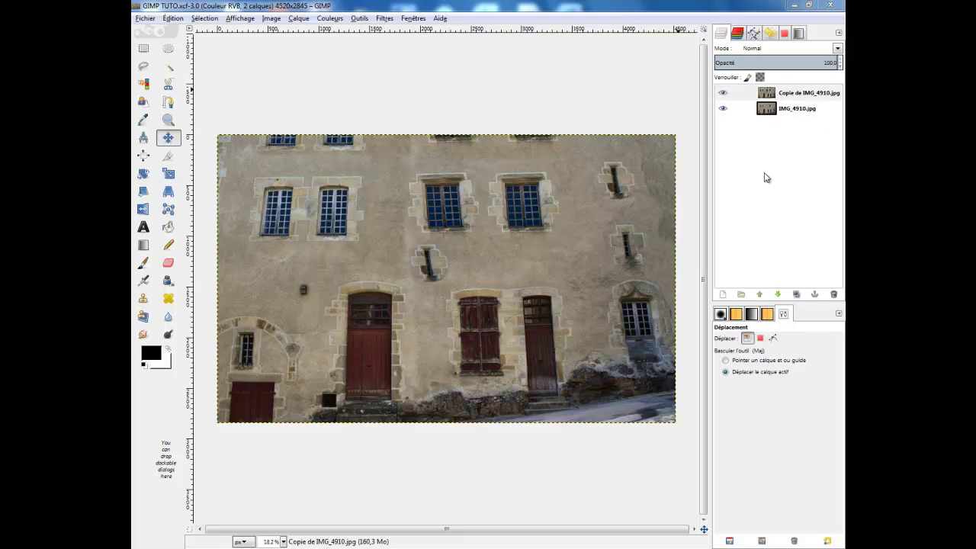
Step: Duplicate the Copie de IMG_4910.jpg layer so the image holds four layers, including Copie de Copie de IMG_4910.jpg
left_click(824, 191)
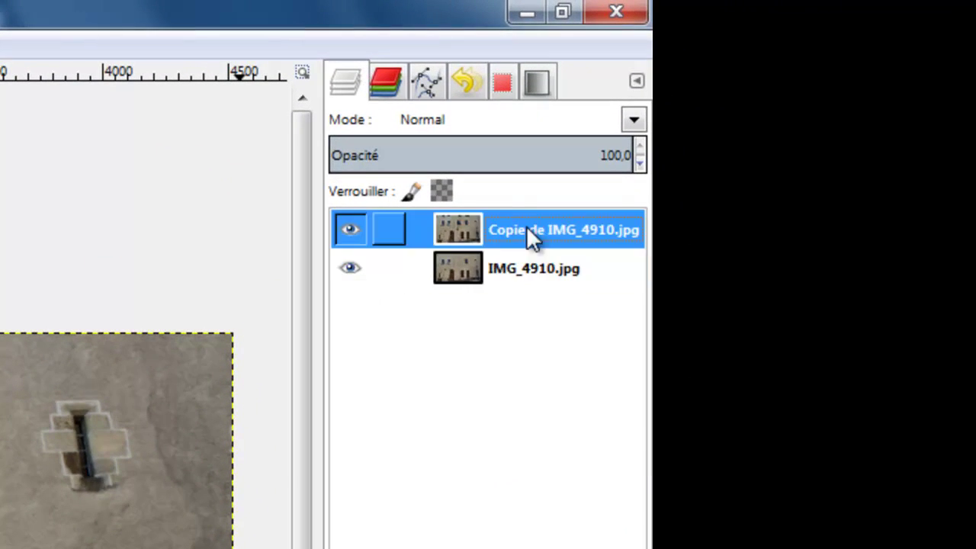
key("Down")
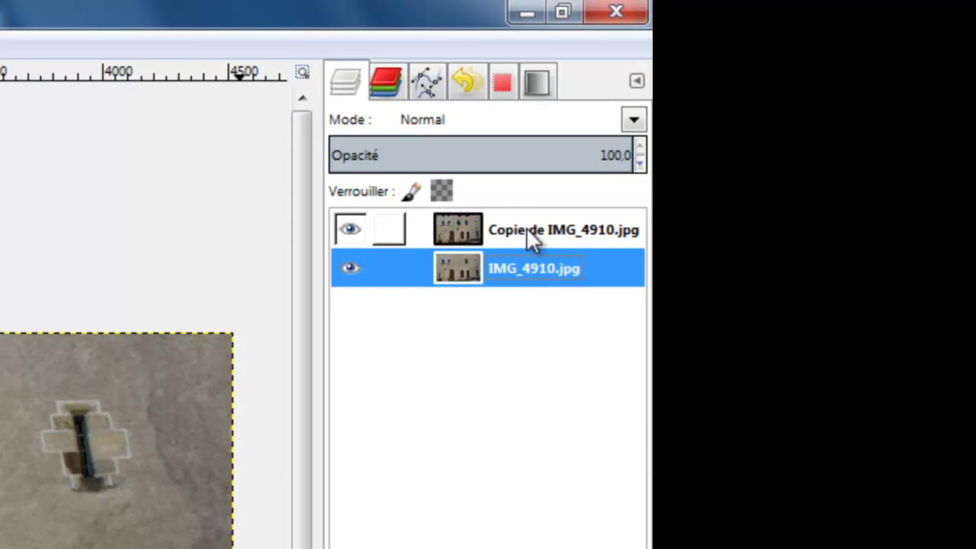
left_click(527, 233)
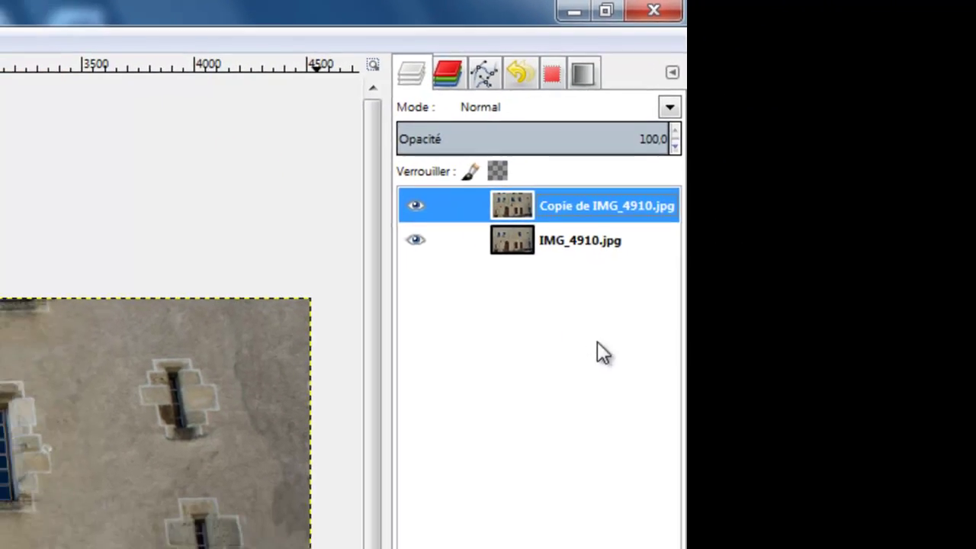
left_click(704, 445)
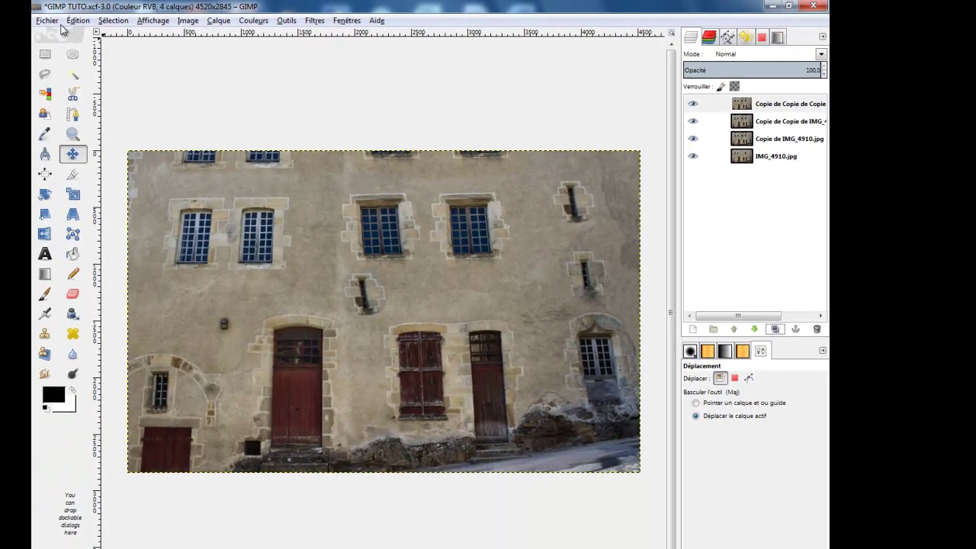
Step: Save the four-layer image as GIMP TUTO.xcf in Pictures, keeping the XCF file type
left_click(46, 20)
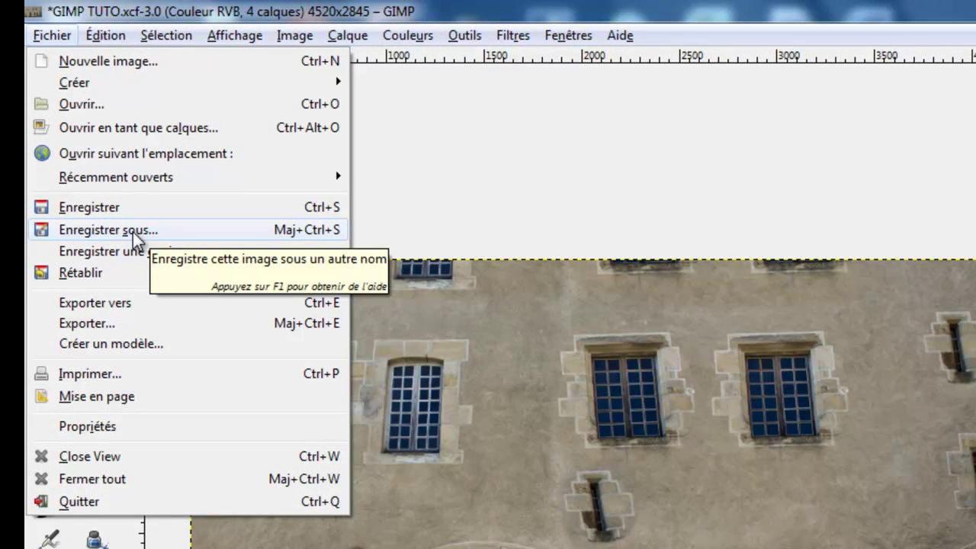
left_click(133, 231)
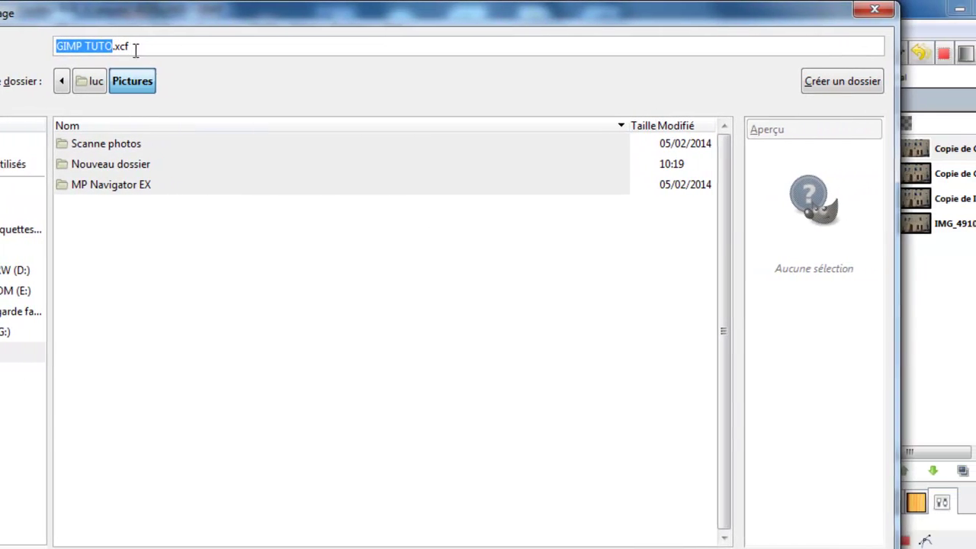
left_click(143, 46)
left_click_drag(109, 46, 126, 45)
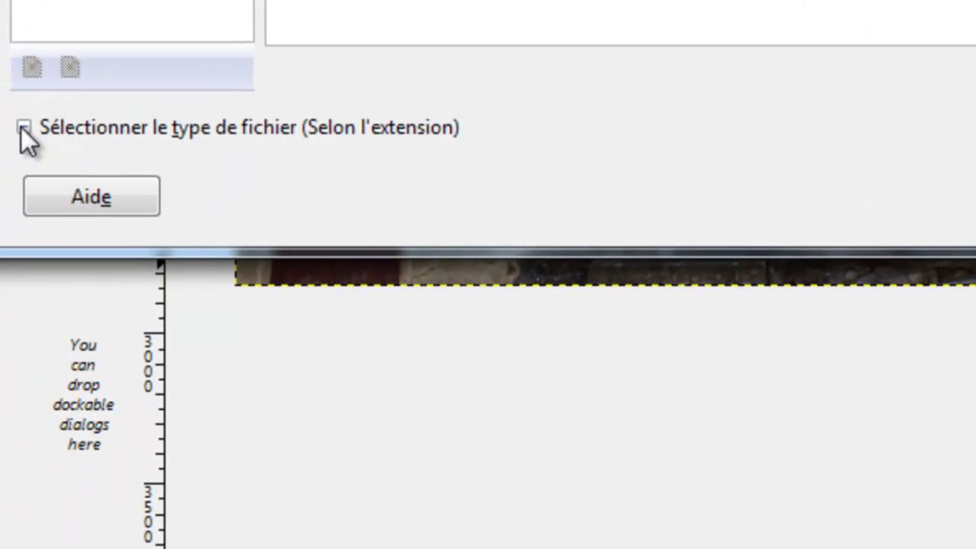
left_click(22, 135)
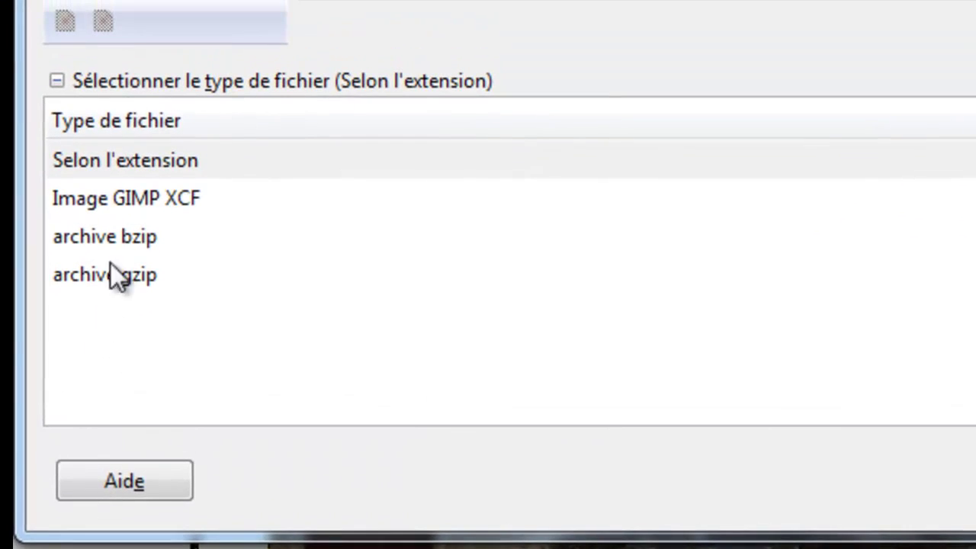
left_click(60, 80)
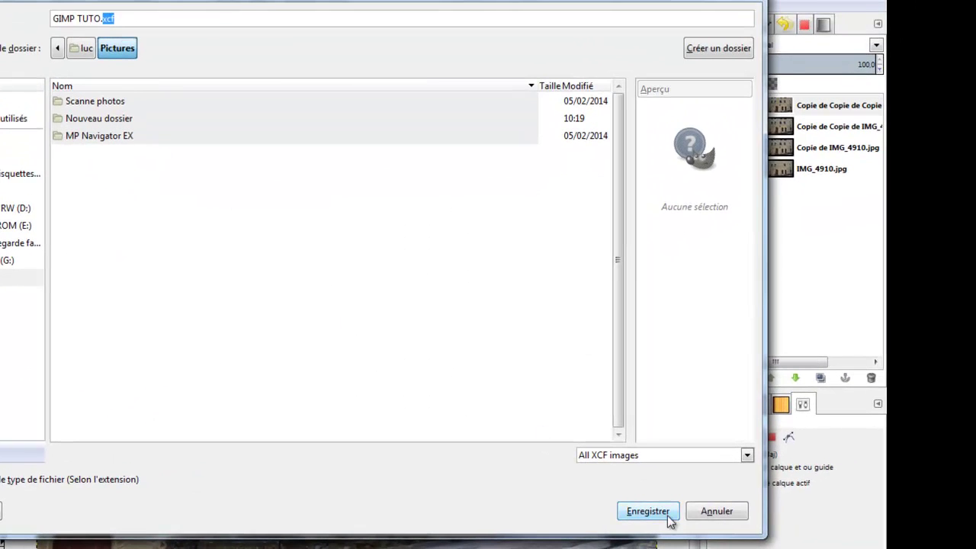
left_click(656, 512)
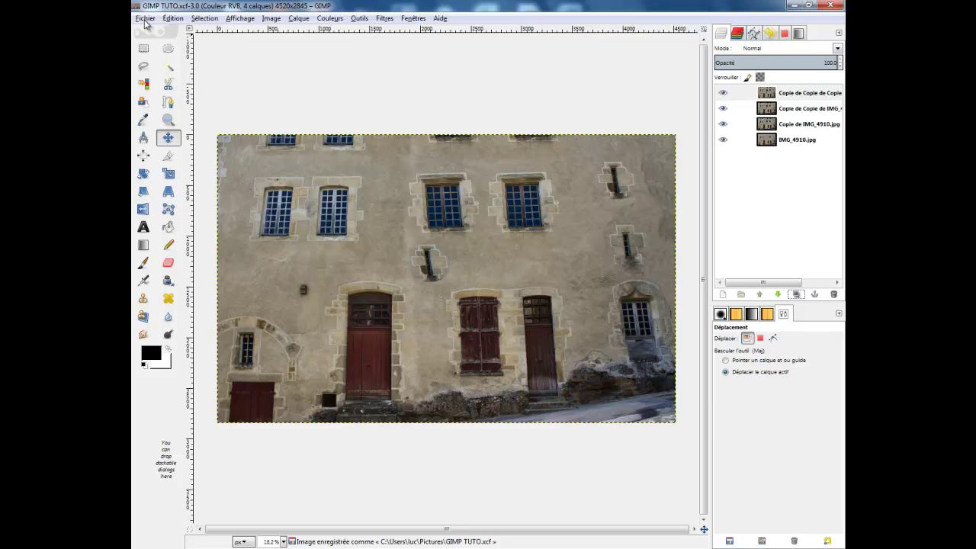
Step: Close the image view and reopen GIMP TUTO.xcf from the Pictures folder
left_click(145, 18)
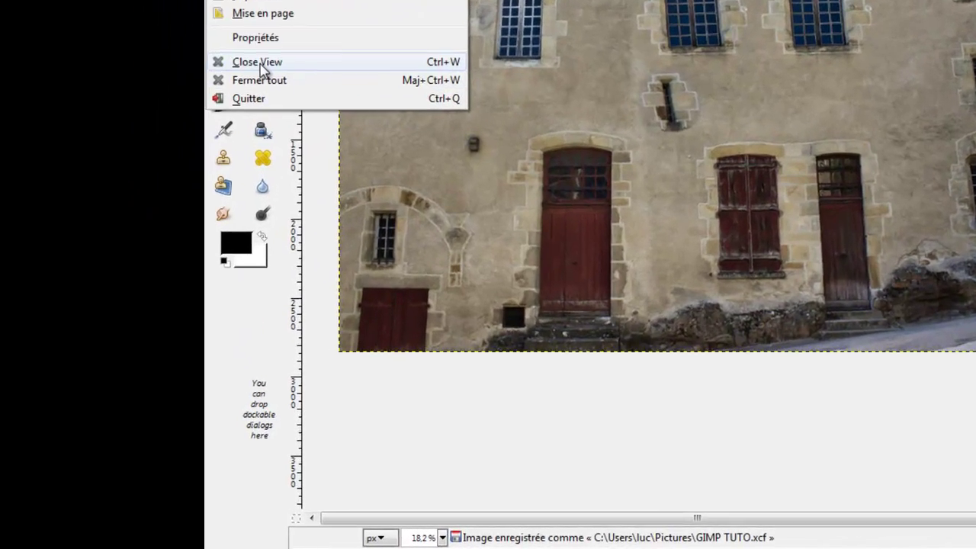
left_click(164, 235)
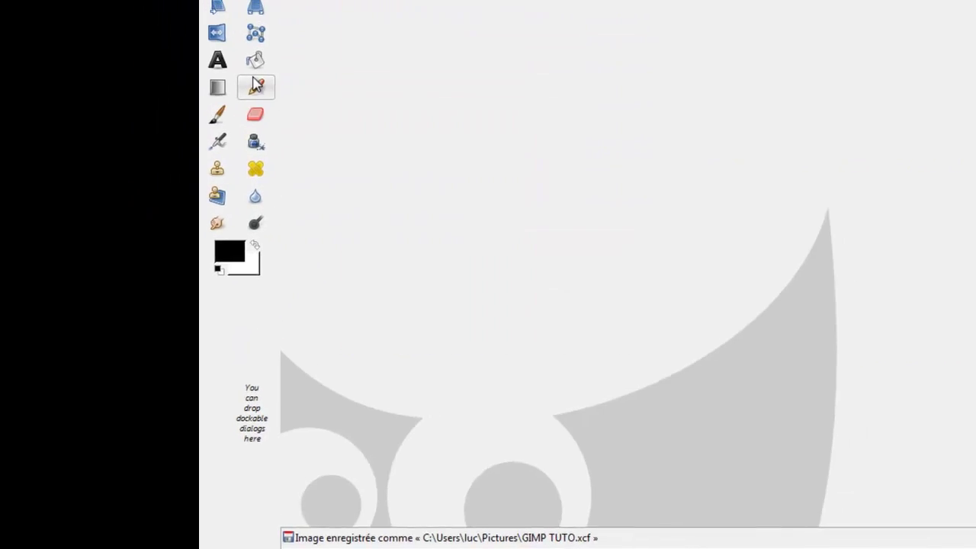
left_click(145, 18)
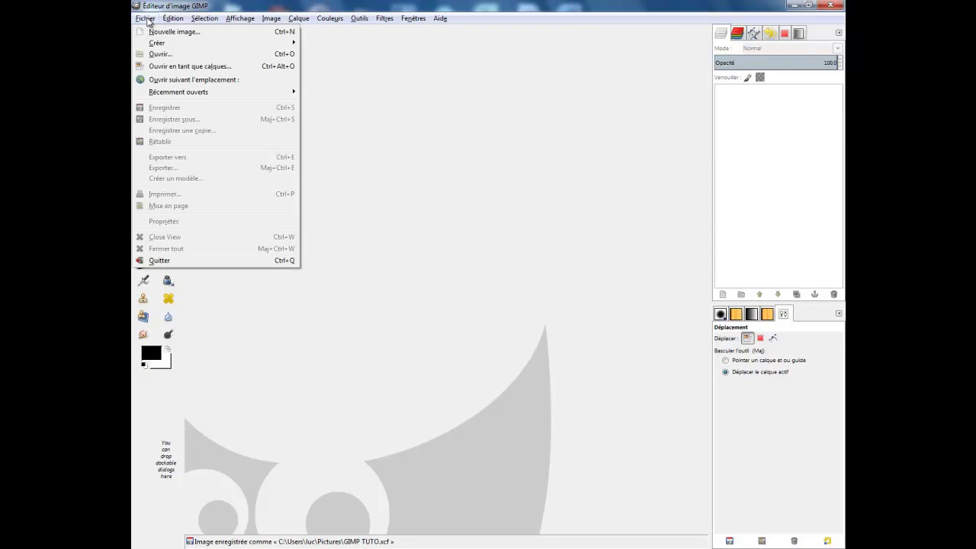
left_click(160, 54)
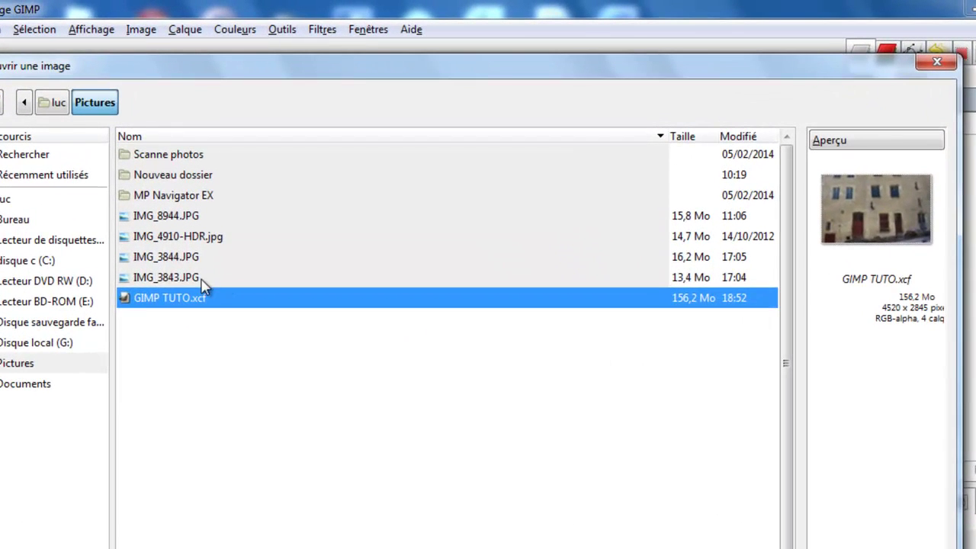
left_click(300, 183)
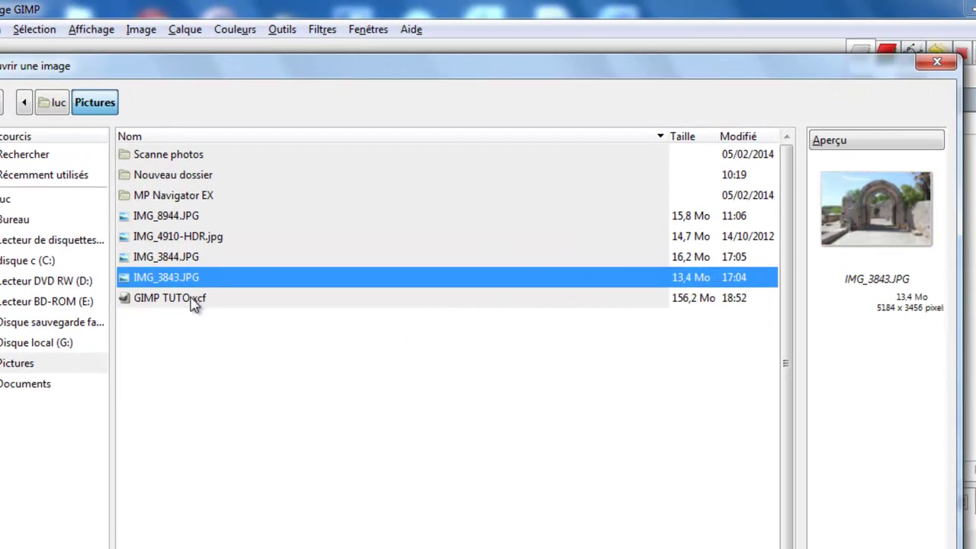
left_click(195, 303)
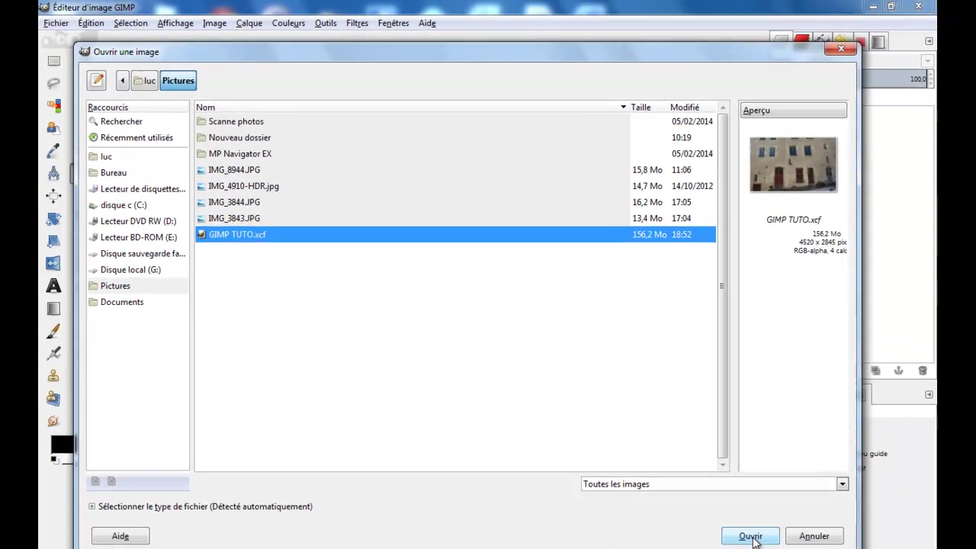
left_click(741, 518)
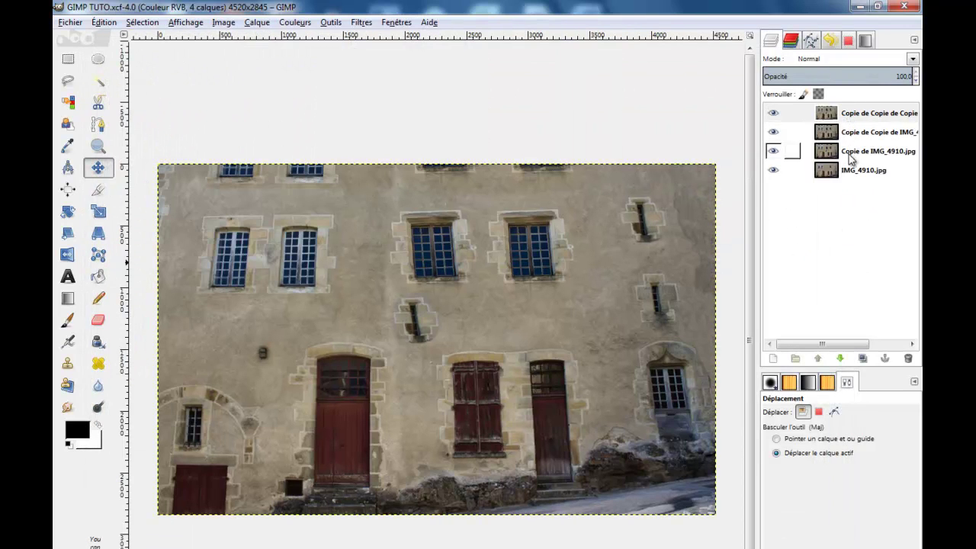
Step: Delete the two top duplicate layers, keeping Copie de IMG_4910.jpg above IMG_4910.jpg
left_click(868, 123)
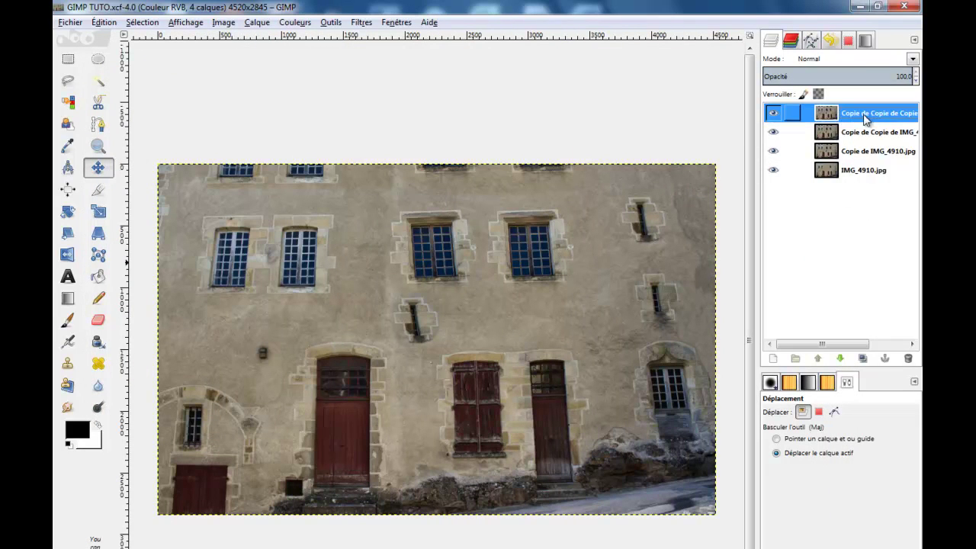
left_click(866, 136)
left_click(864, 152)
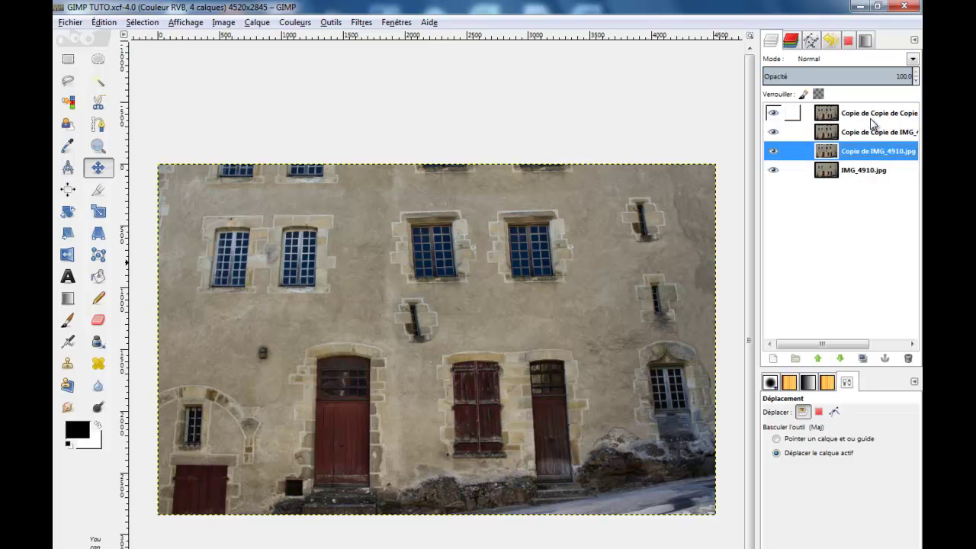
left_click(858, 119)
left_click(773, 113)
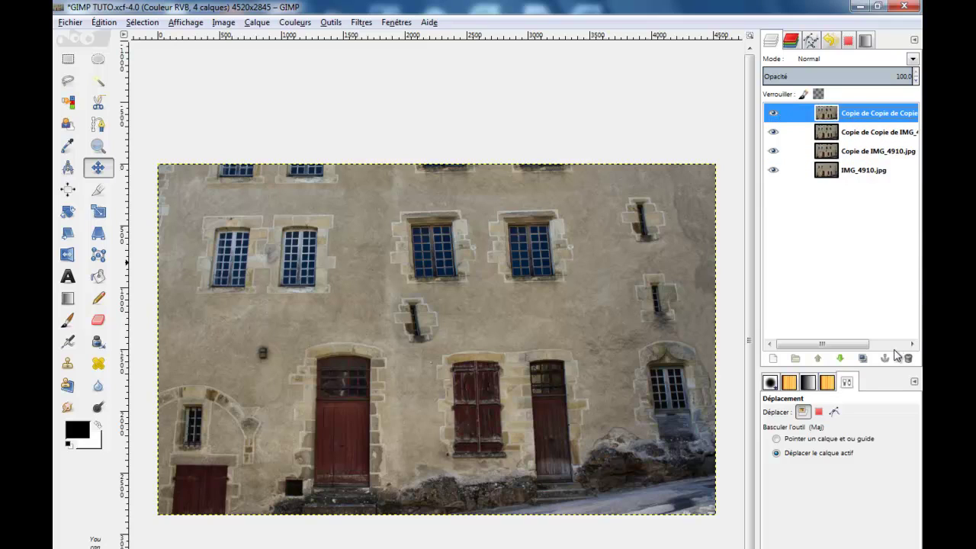
left_click(907, 358)
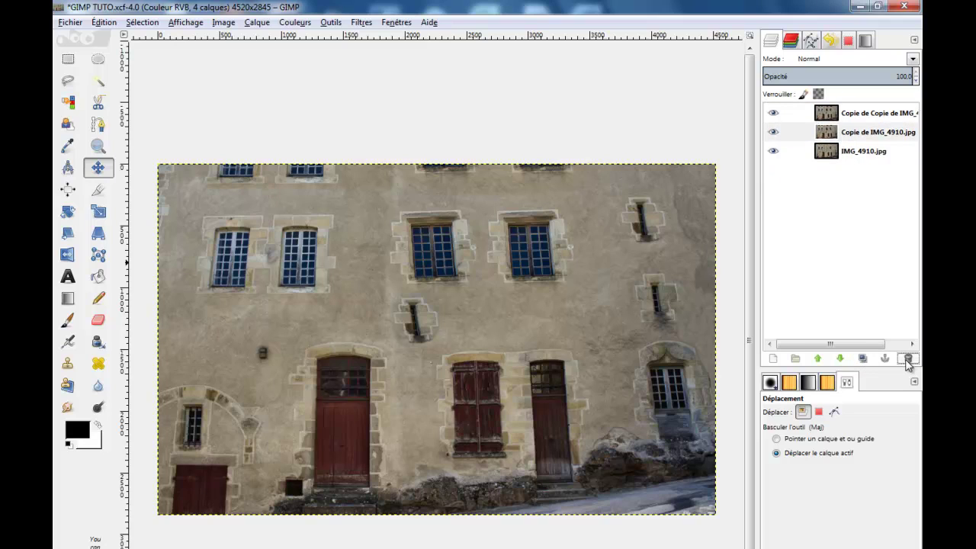
left_click(862, 122)
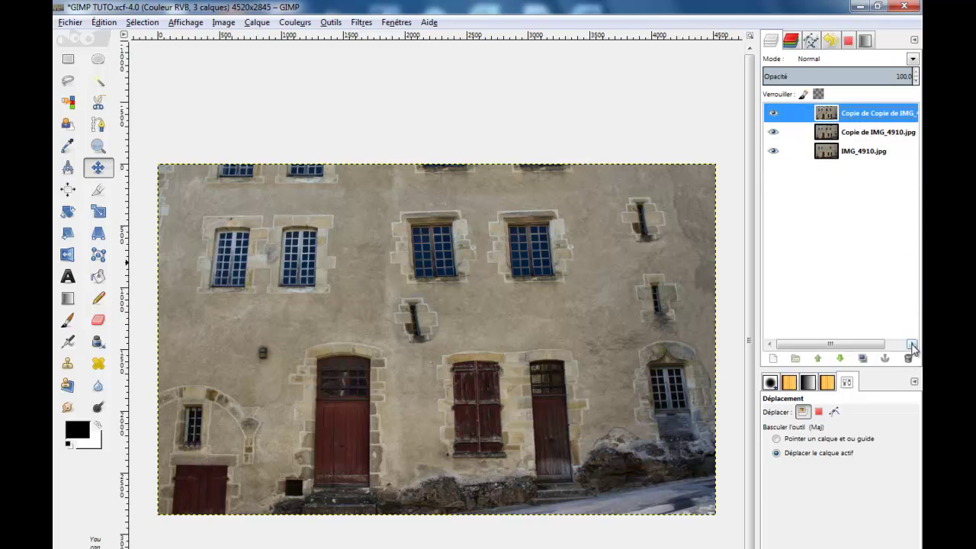
left_click(908, 358)
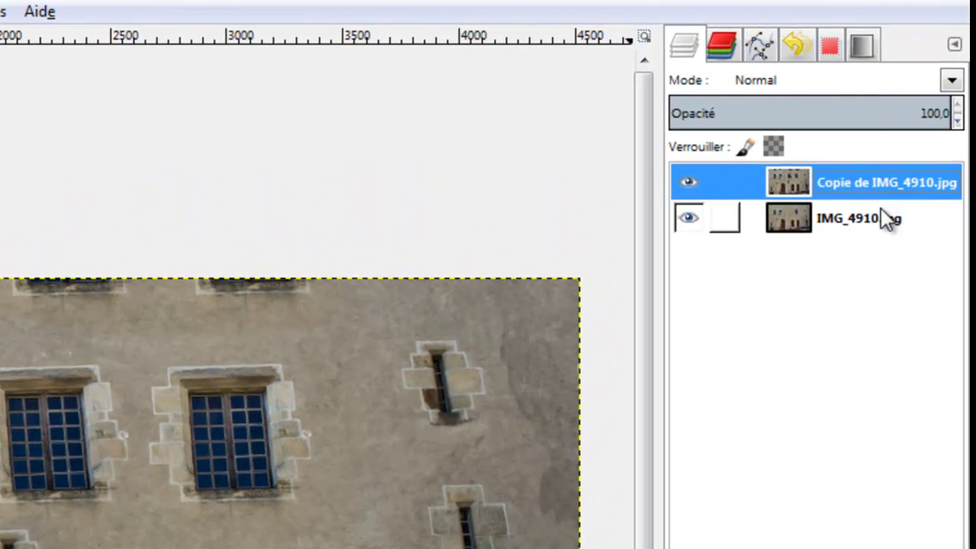
Step: Flatten the image into a single layer from the IMG_4910.jpg layer's context menu
left_click(876, 129)
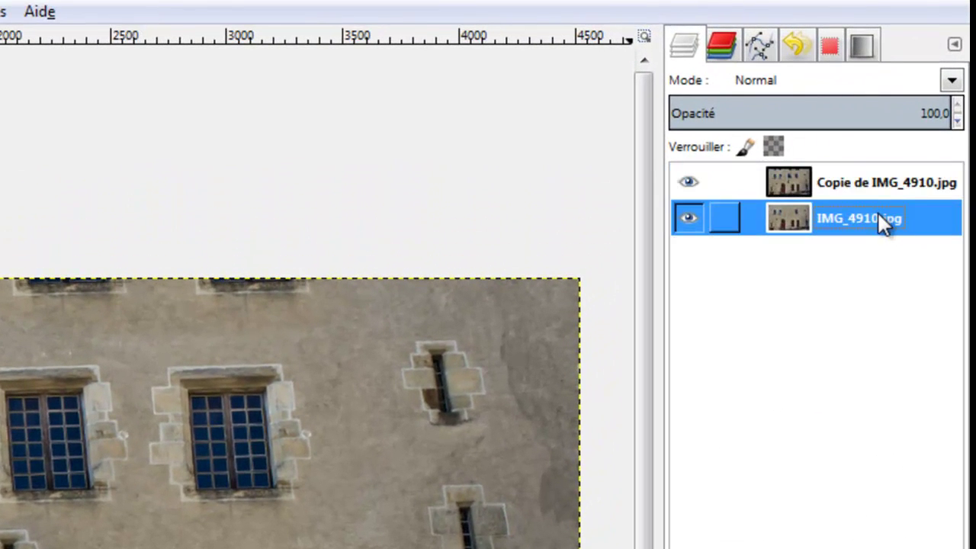
right_click(850, 220)
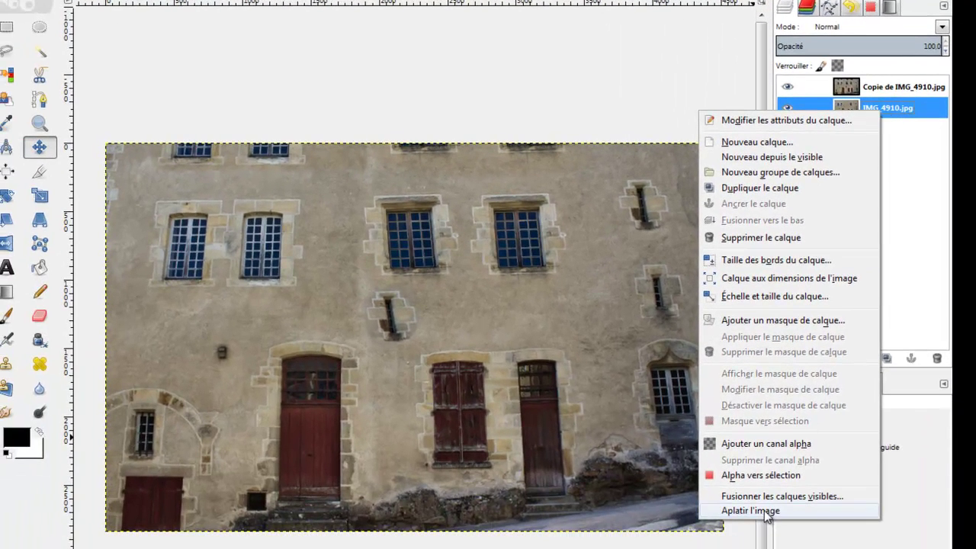
left_click(769, 512)
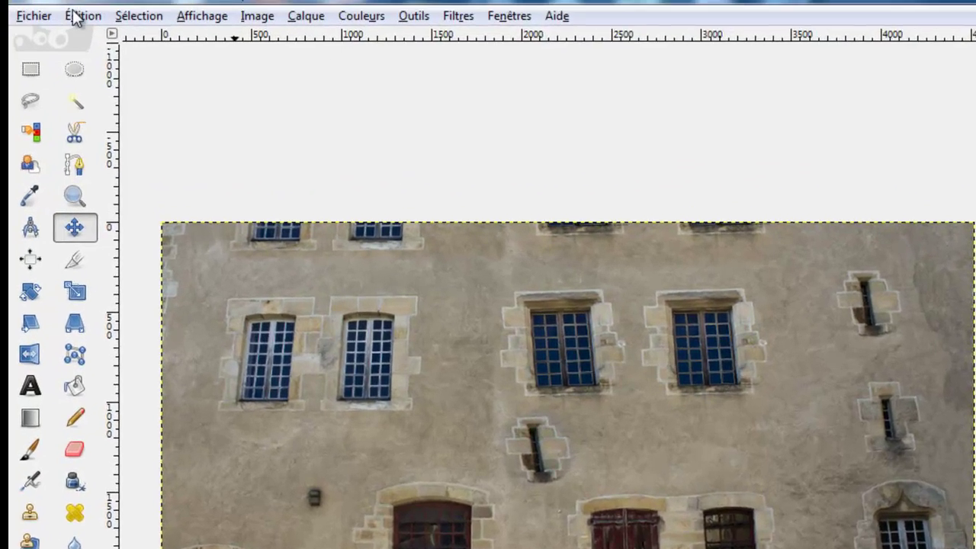
Step: Check the Edit menu without undoing anything, then bring up the File menu
left_click(106, 38)
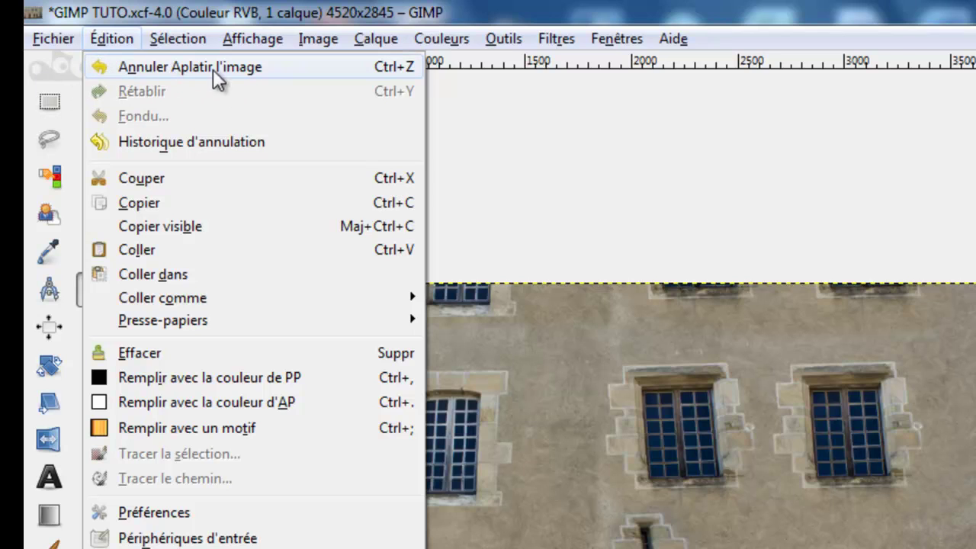
left_click(111, 38)
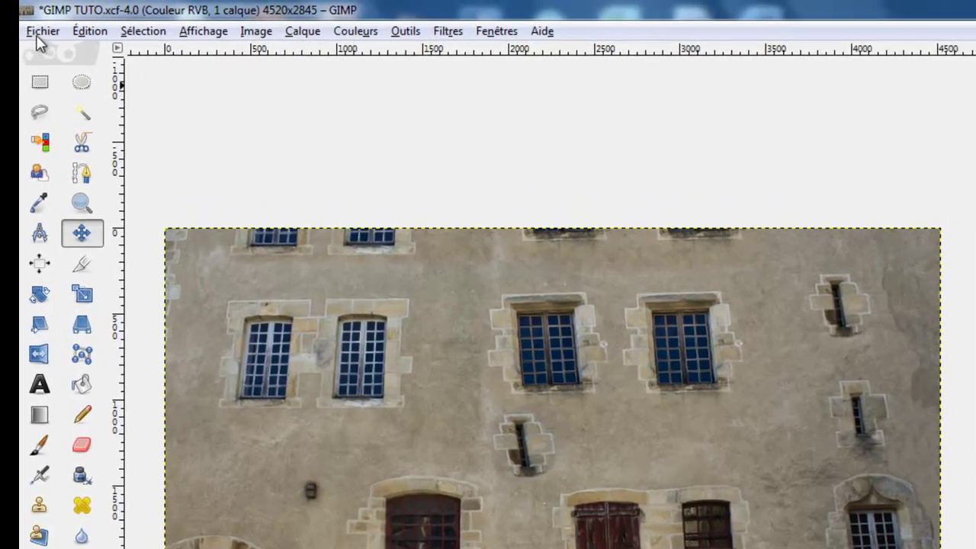
left_click(32, 26)
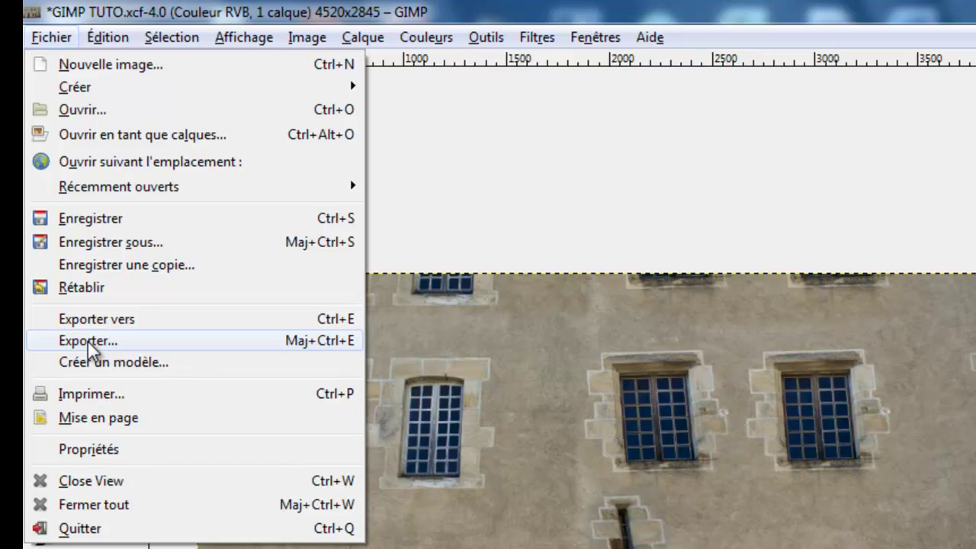
Step: Open Export Image with the file named GIMP TUTO.png in Pictures, and move the dialog aside
left_click(88, 340)
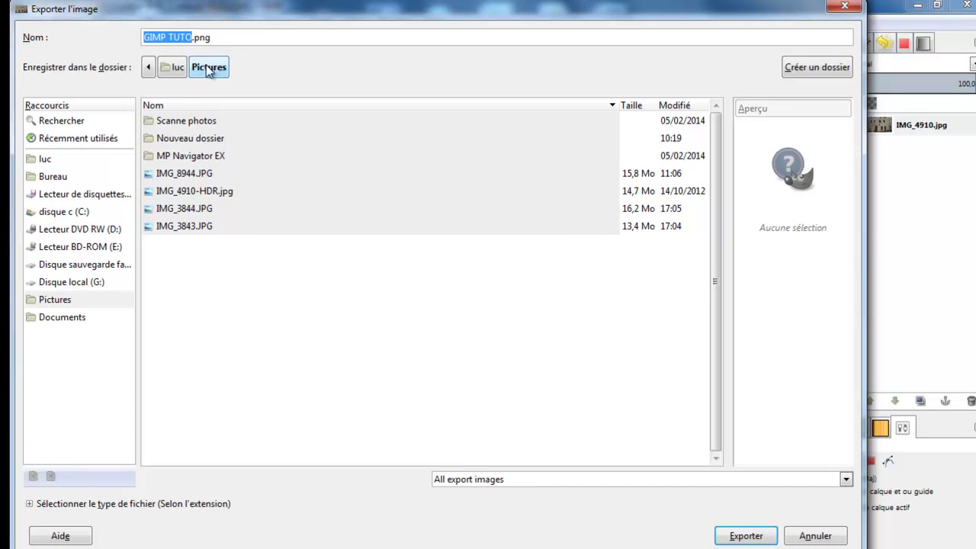
left_click(215, 40)
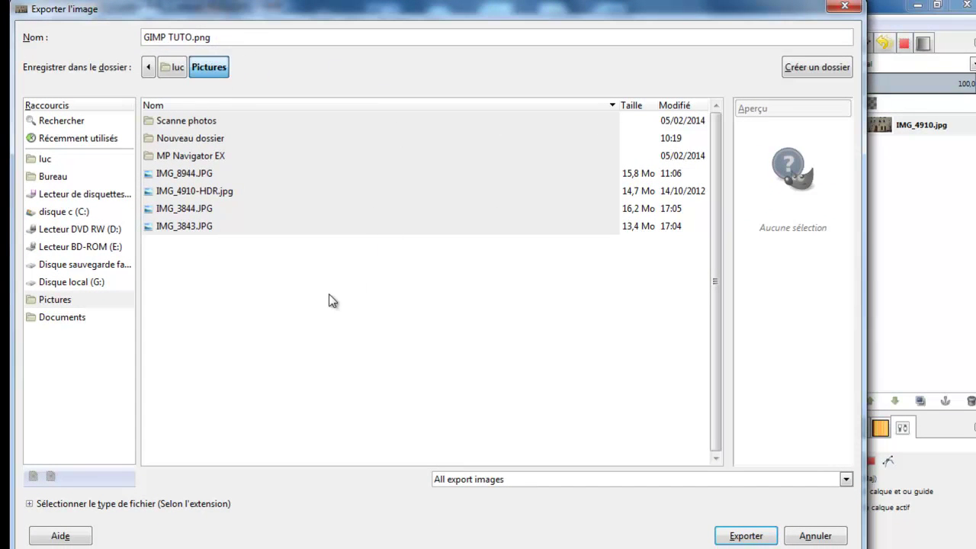
left_click_drag(579, 9, 644, 11)
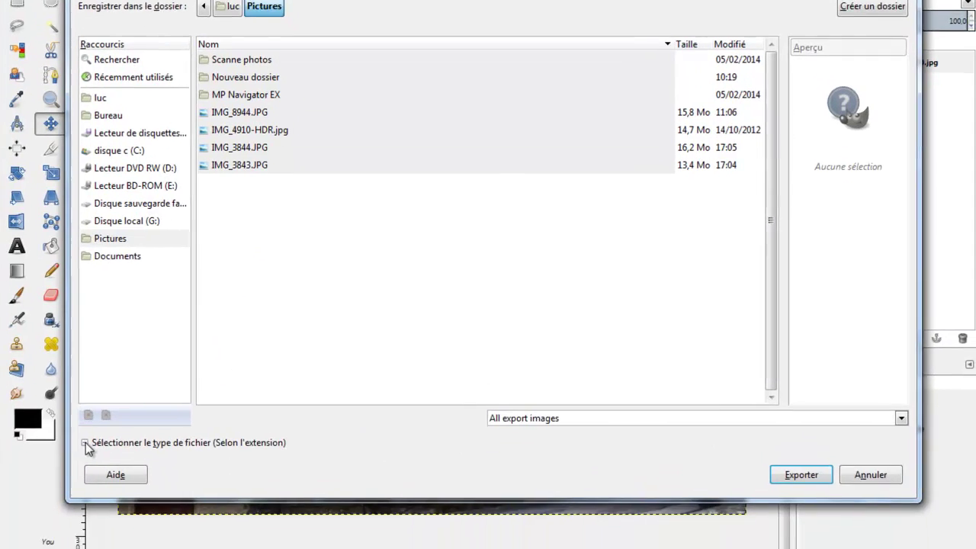
Step: Expand the file type list and choose Image TIFF after briefly trying JPEG
left_click(101, 504)
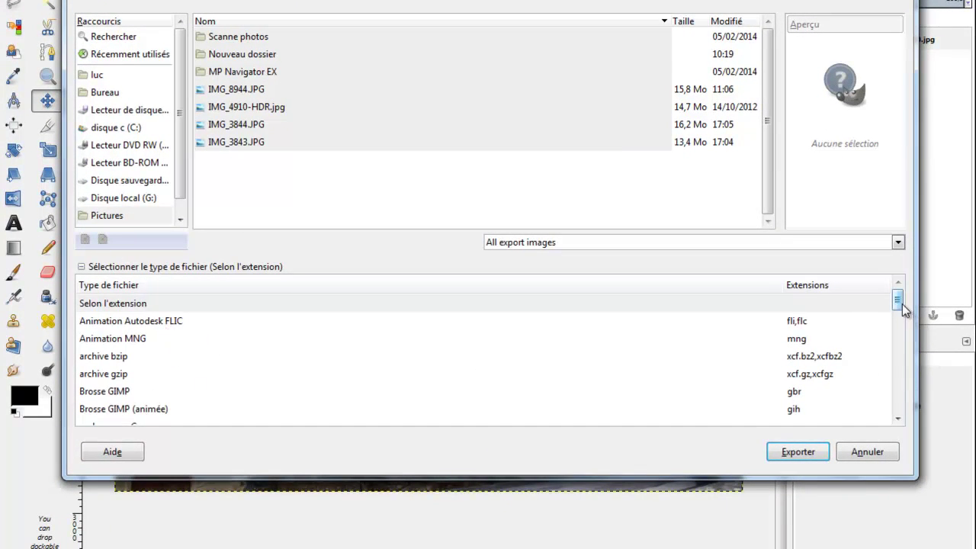
scroll(900, 305, "down", 1)
scroll(898, 301, "up", 1)
left_click_drag(898, 303, 899, 348)
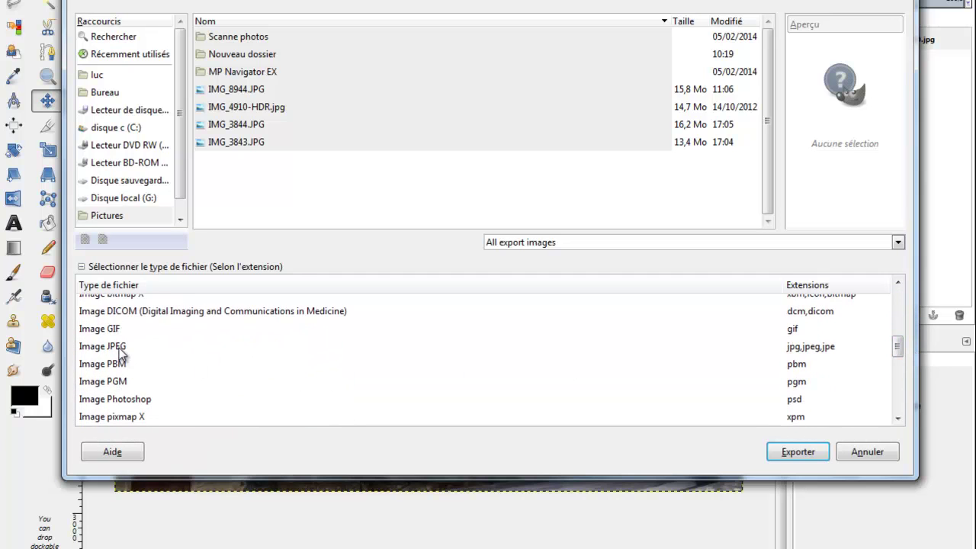
left_click(124, 349)
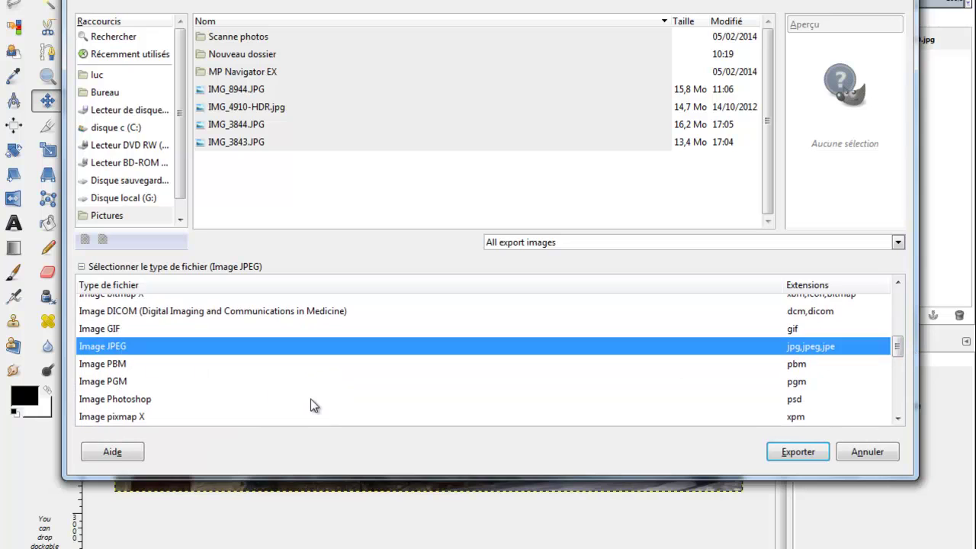
left_click_drag(898, 347, 911, 377)
left_click(174, 388)
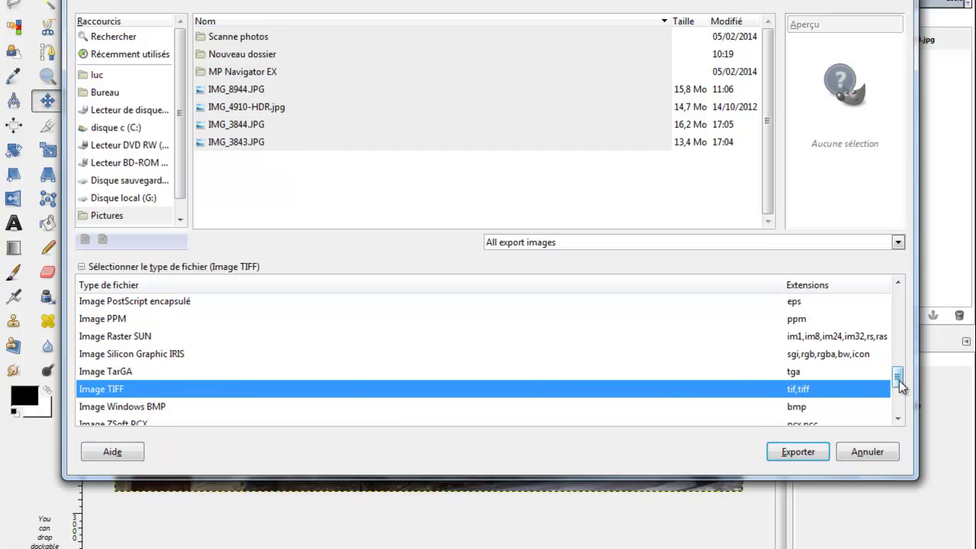
Step: Reselect Image TIFF after another switch to JPEG, and start the TIFF export
scroll(900, 377, "up", 2)
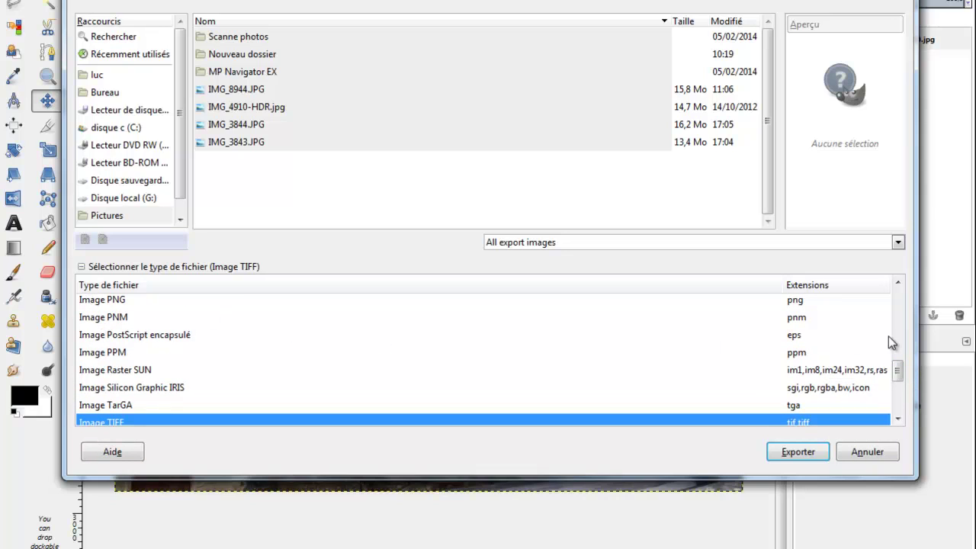
scroll(903, 379, "up", 1)
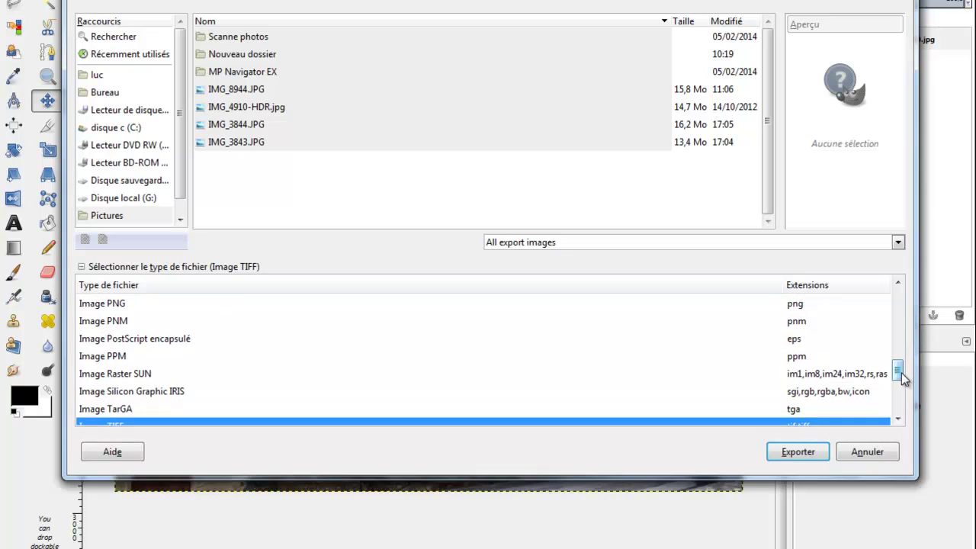
scroll(902, 379, "up", 1)
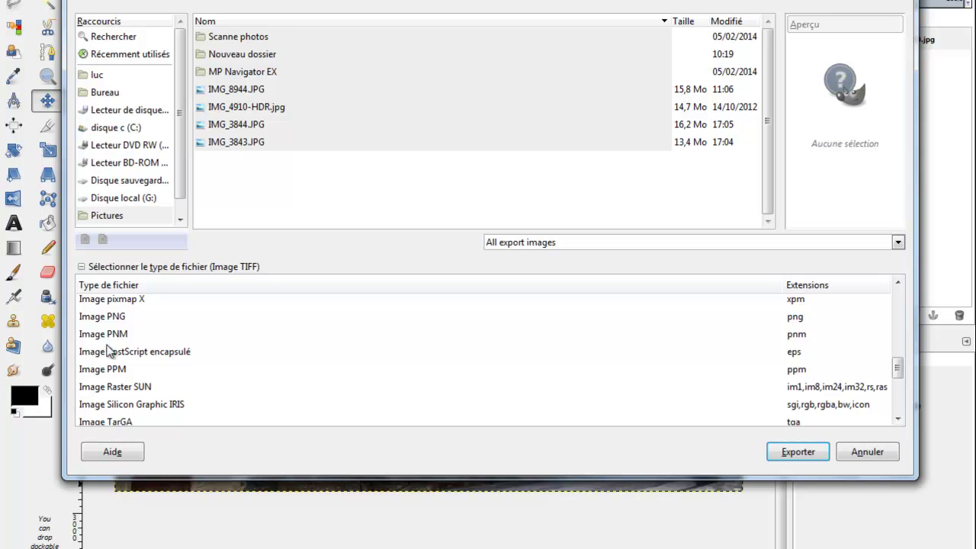
left_click_drag(900, 369, 901, 349)
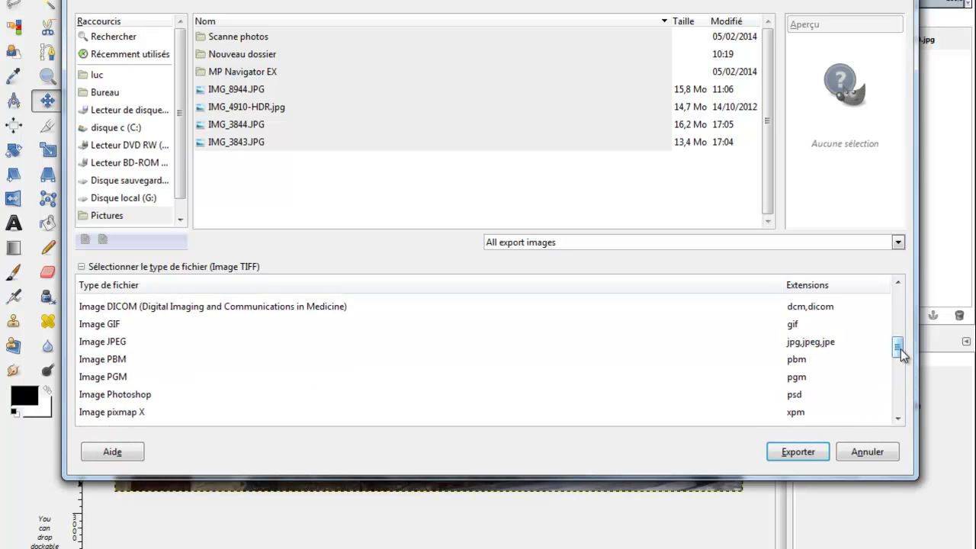
left_click(132, 347)
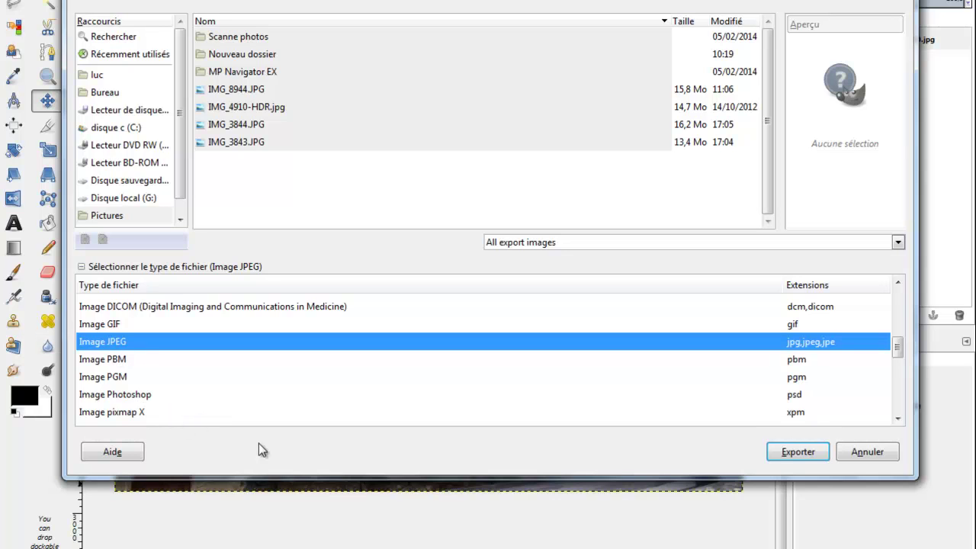
left_click_drag(898, 349, 899, 380)
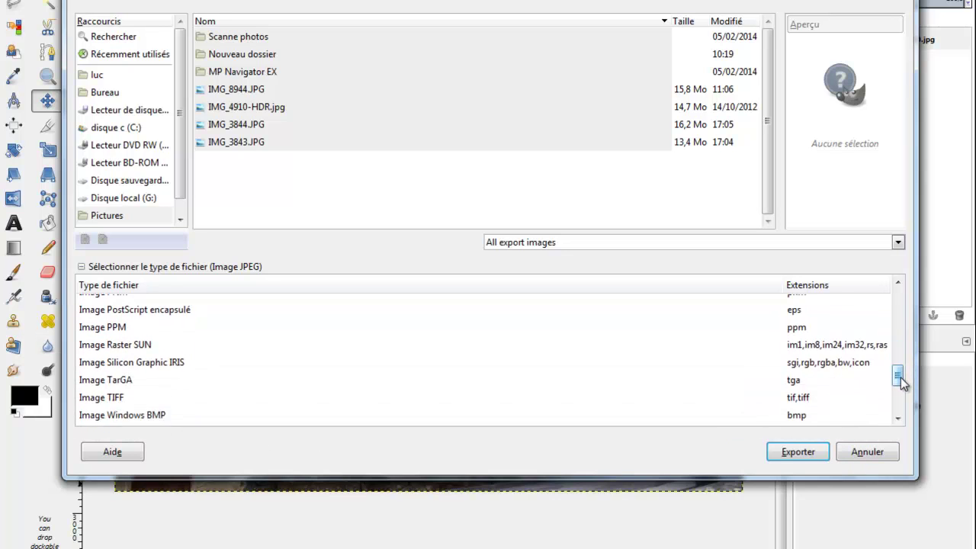
left_click(138, 373)
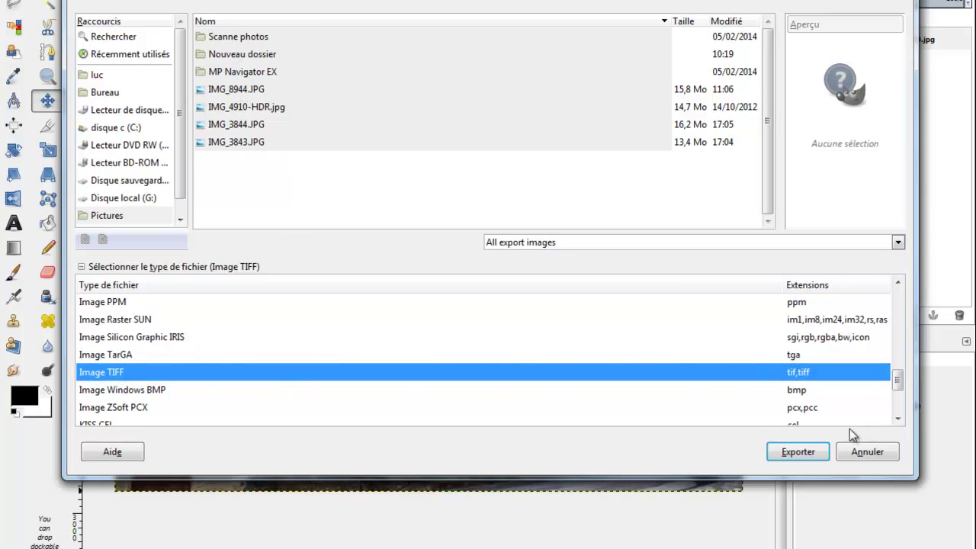
left_click(817, 453)
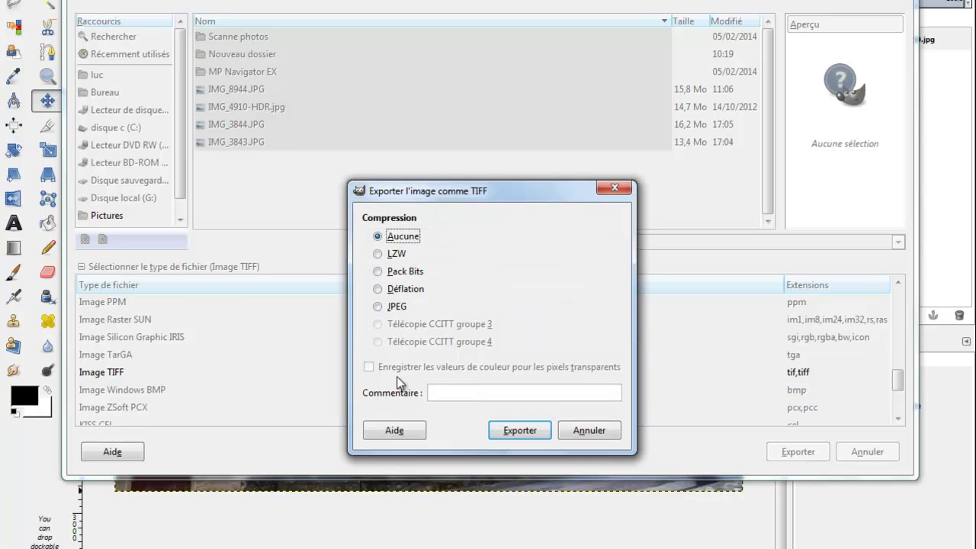
Step: Export GIMP TUTO.tif into Pictures with Compression left at Aucune
left_click(520, 431)
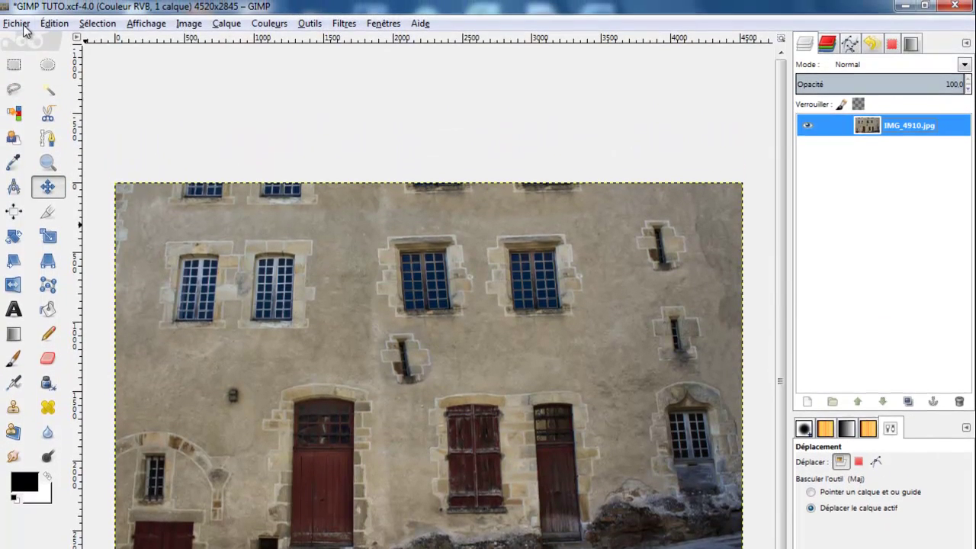
Step: Close the XCF image, discarding its unsaved changes
left_click(16, 24)
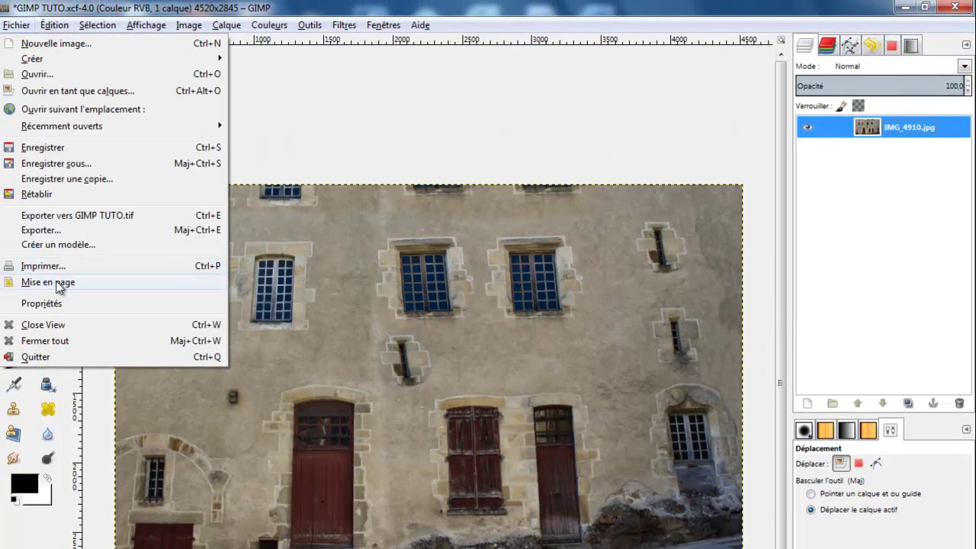
left_click(55, 326)
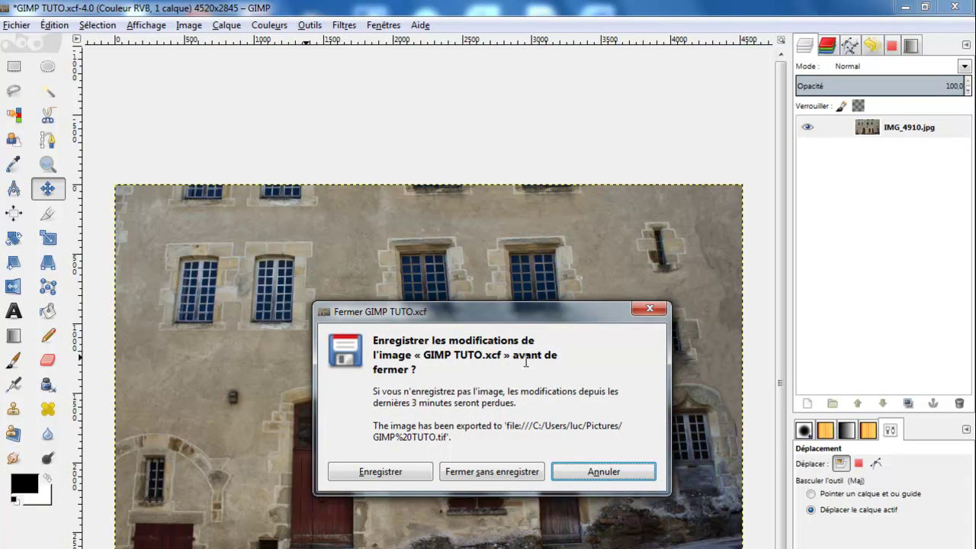
left_click(472, 478)
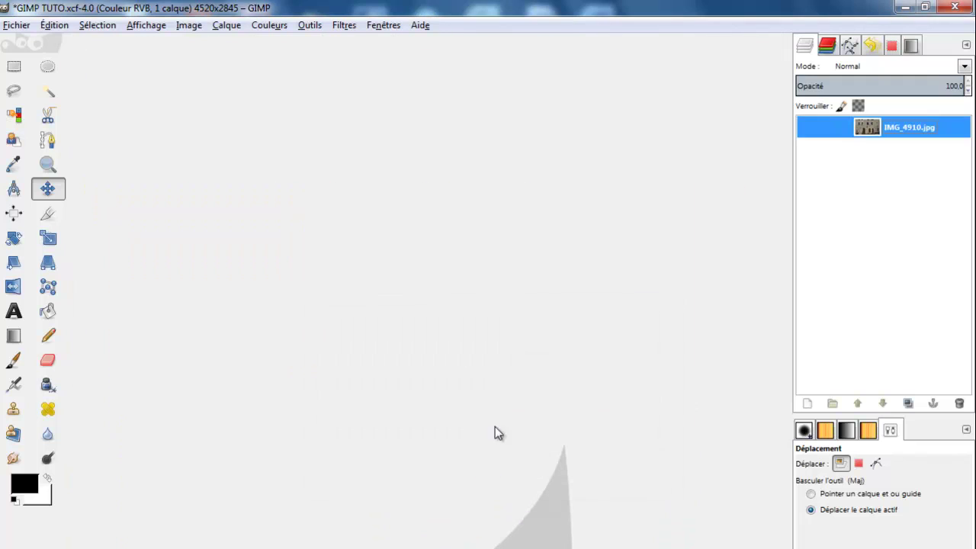
Step: Open the exported GIMP TUTO.tif from Pictures as a single-layer 4520×2845 image
left_click(15, 25)
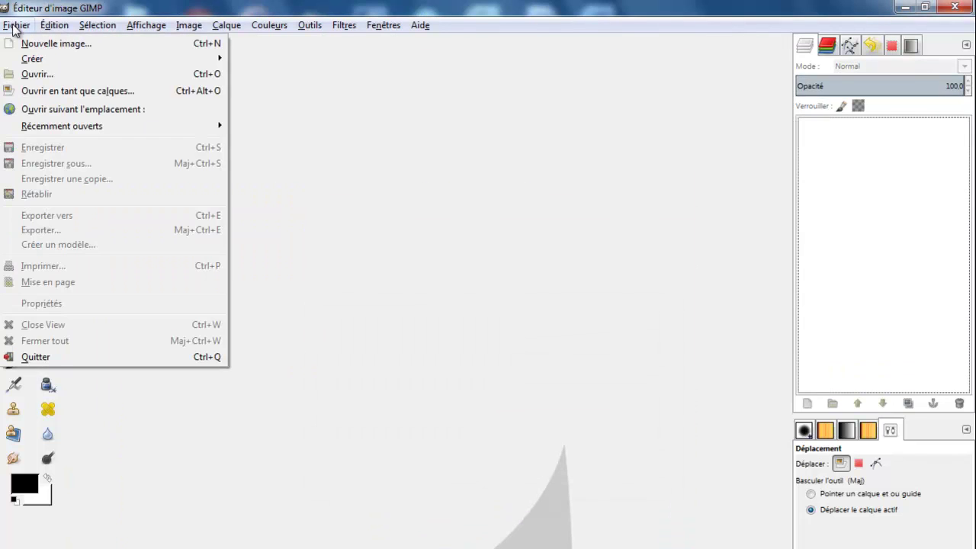
left_click(29, 72)
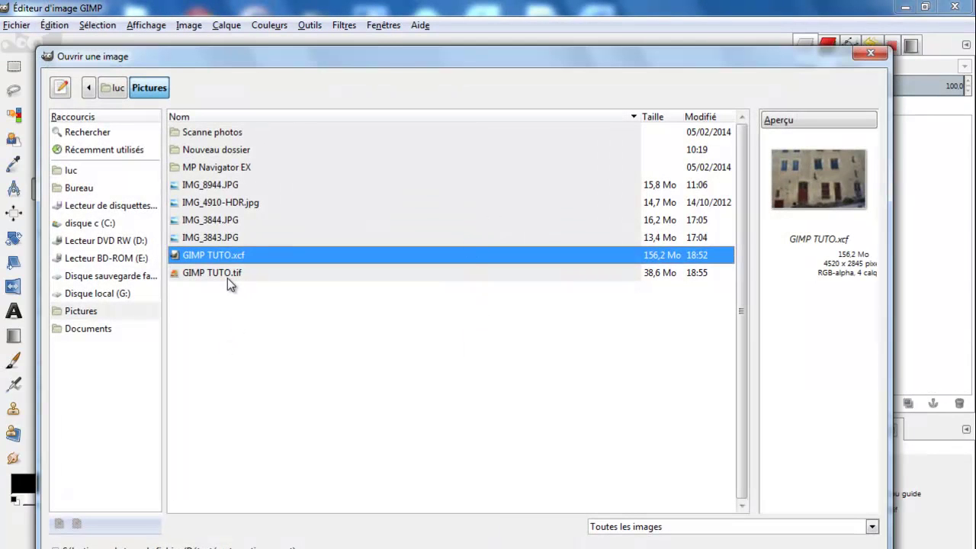
left_click(232, 276)
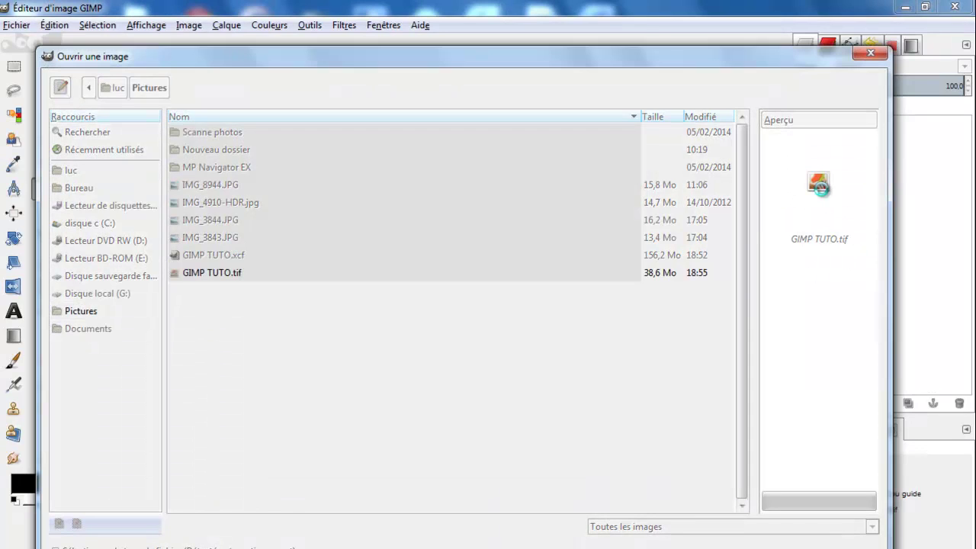
key("Return")
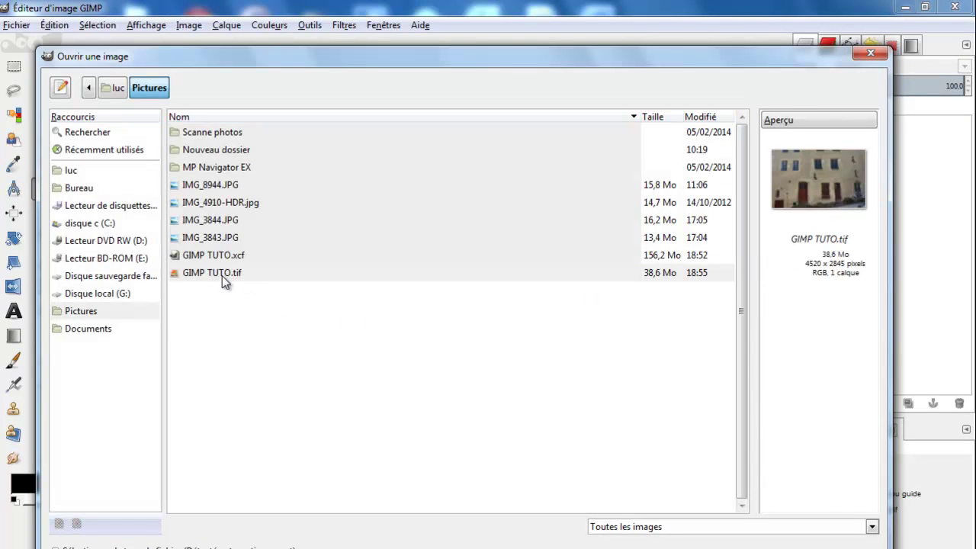
left_click(222, 276)
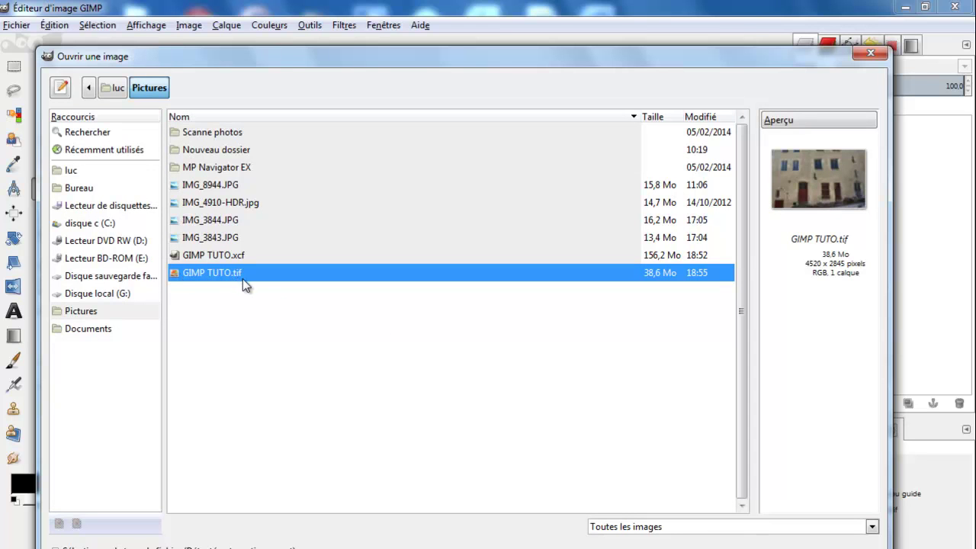
key("Return")
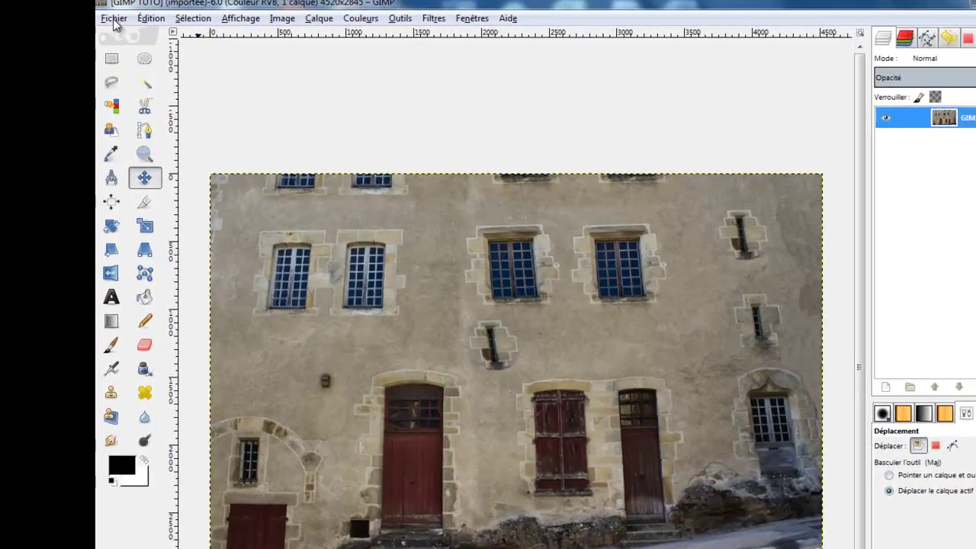
left_click(113, 21)
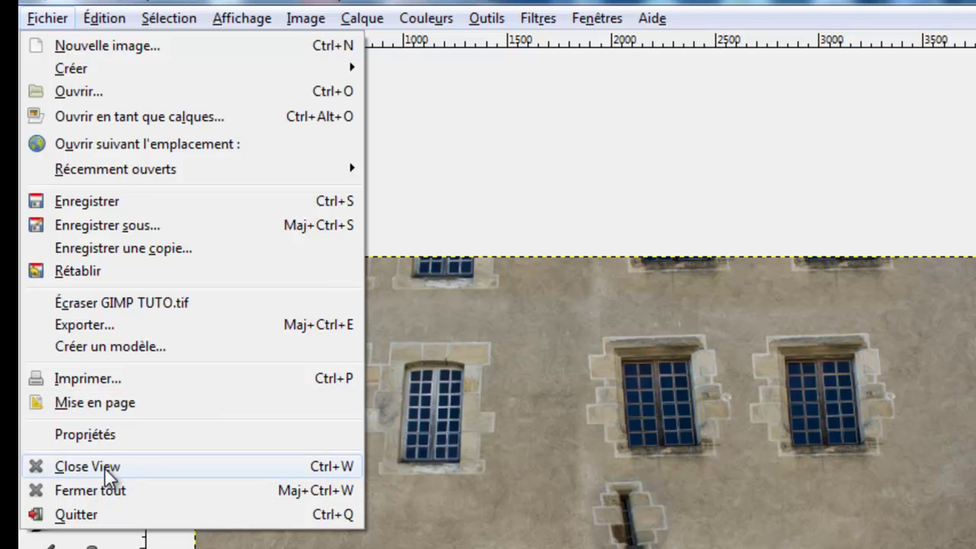
left_click(780, 171)
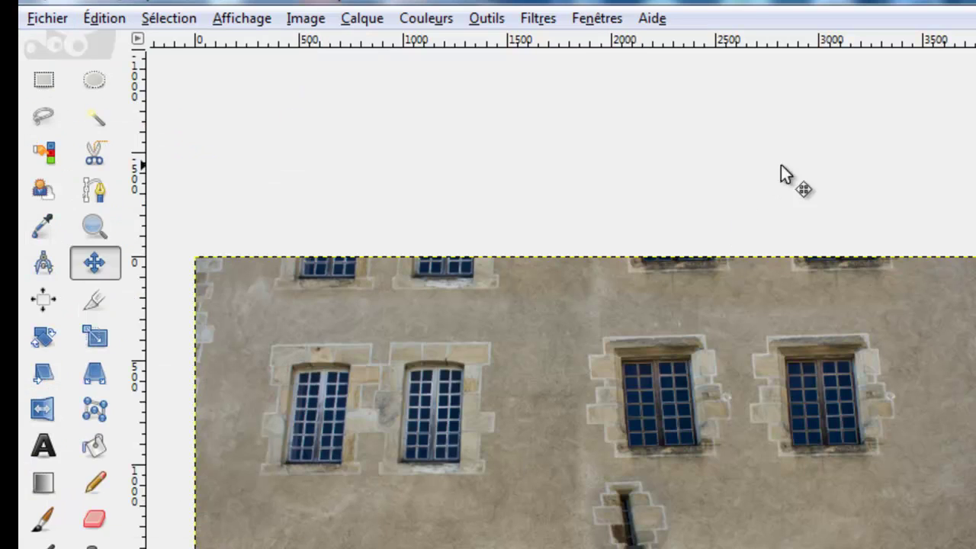